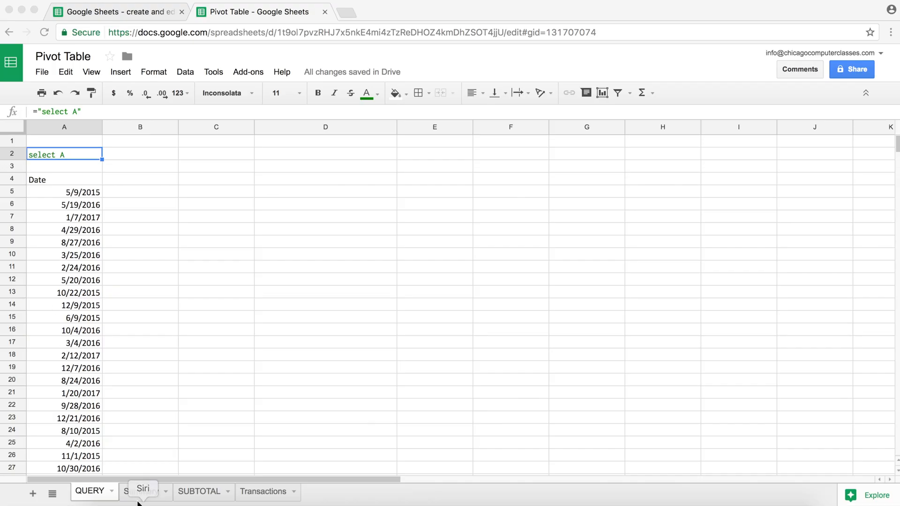
Examine the Date, Sales, COGS and Brand columns of the source data on the Transactions sheet
left_click(249, 496)
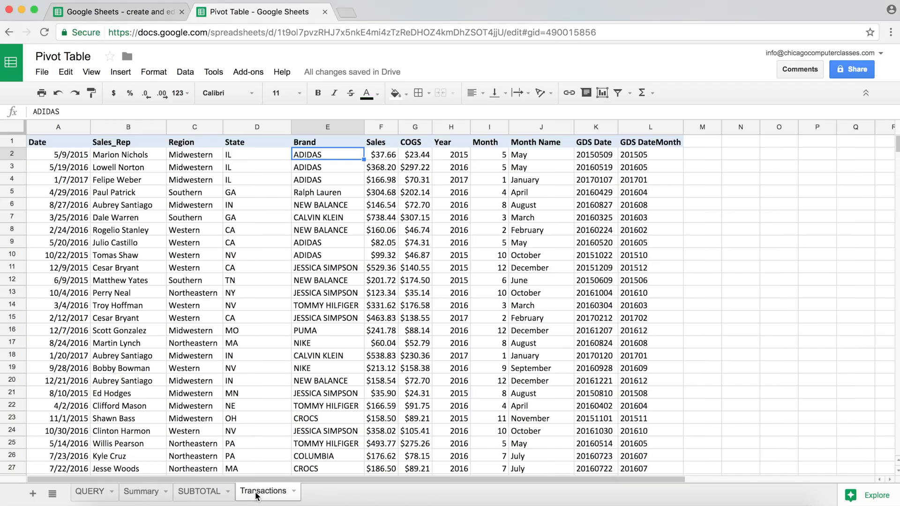
left_click(64, 157)
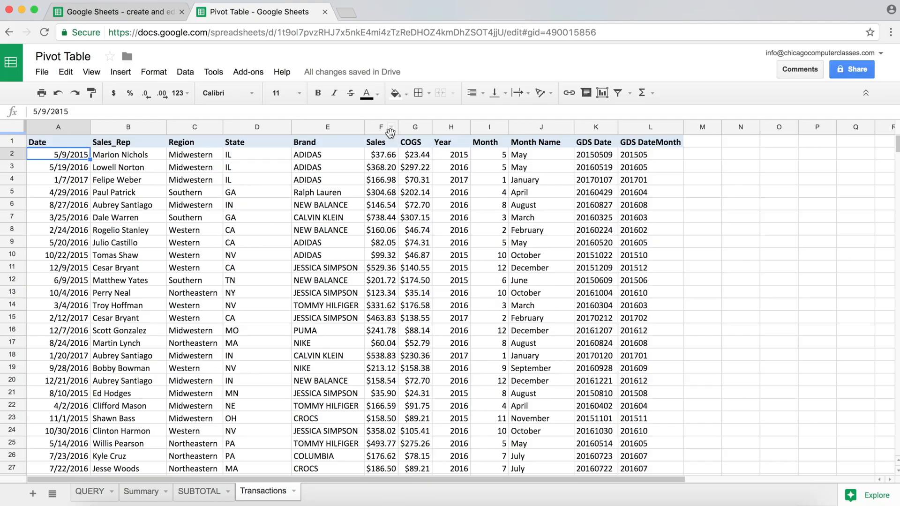
left_click(387, 158)
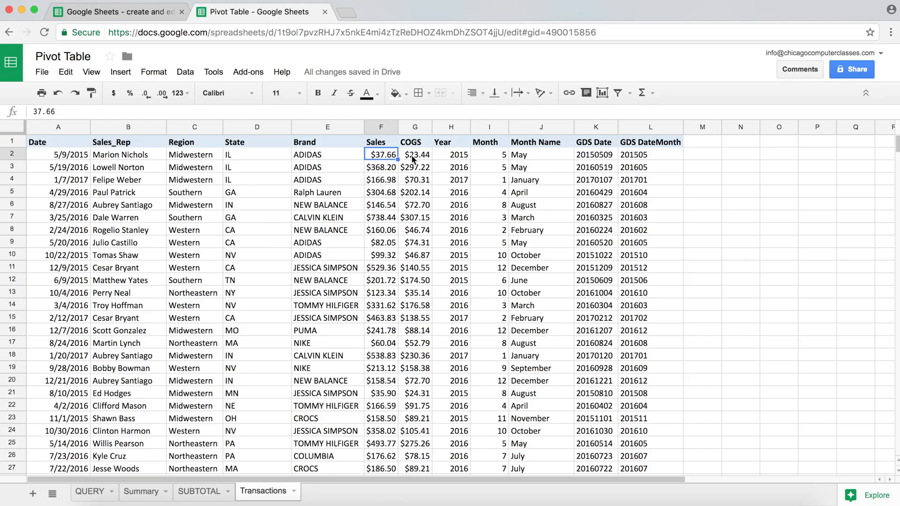
left_click(423, 156)
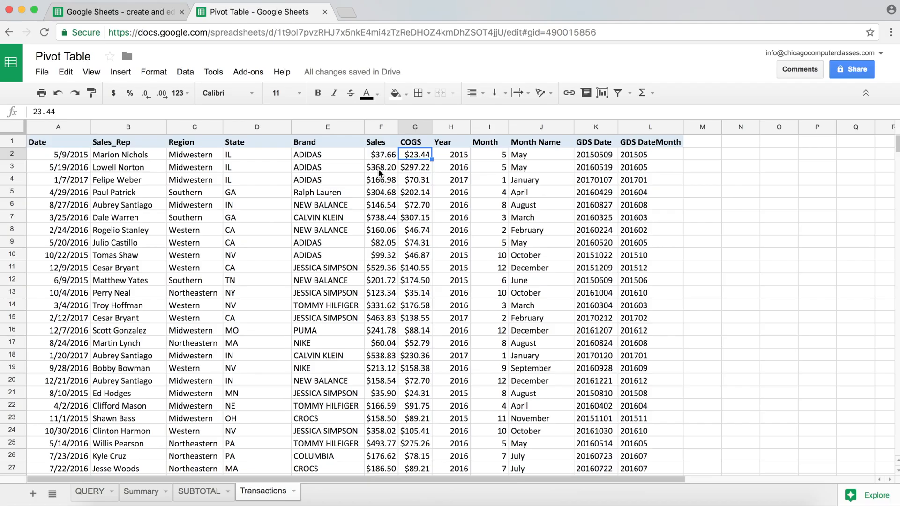
left_click_drag(320, 151, 341, 164)
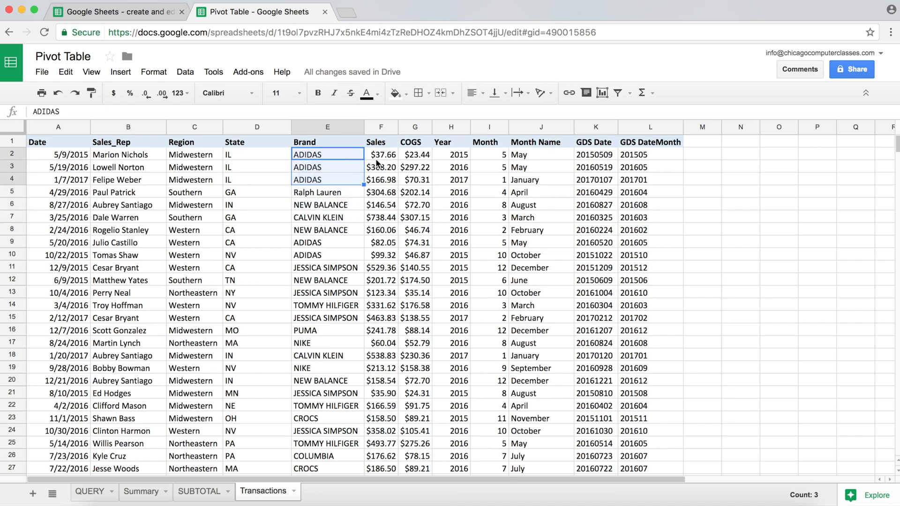
left_click(331, 155)
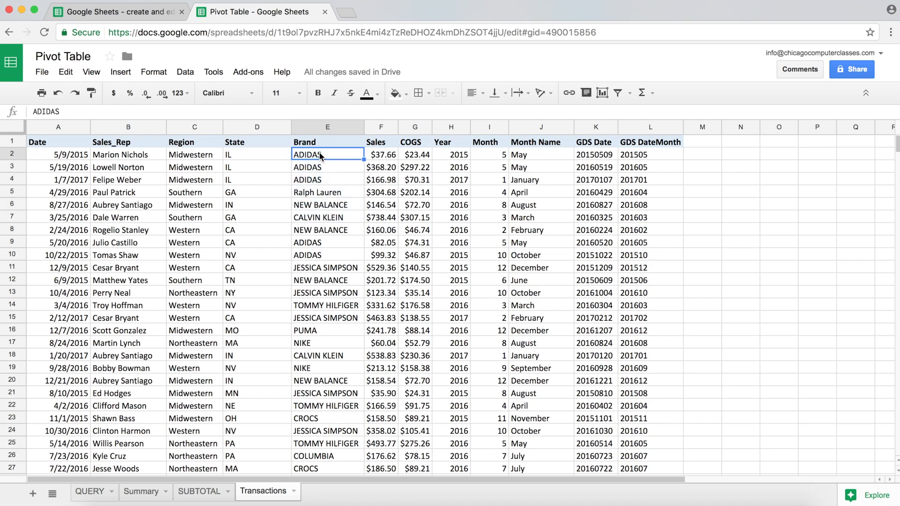
left_click_drag(381, 155, 381, 182)
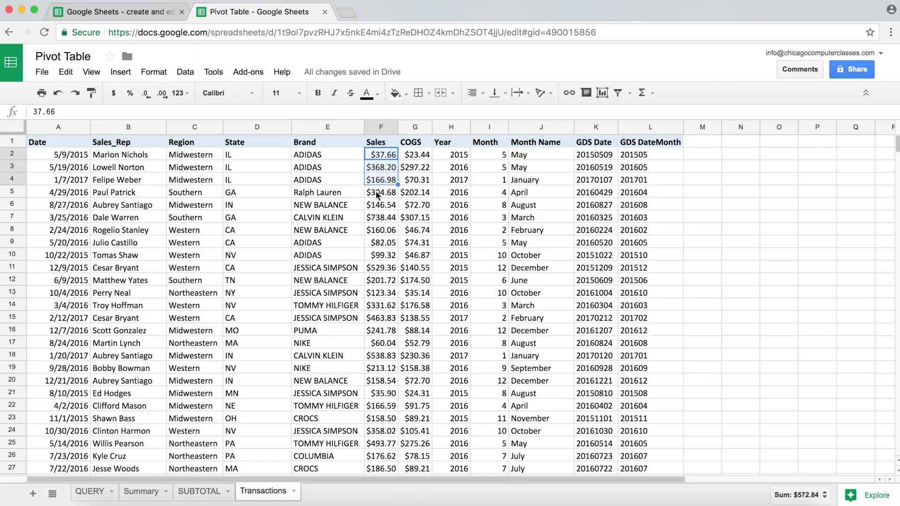
left_click(331, 191)
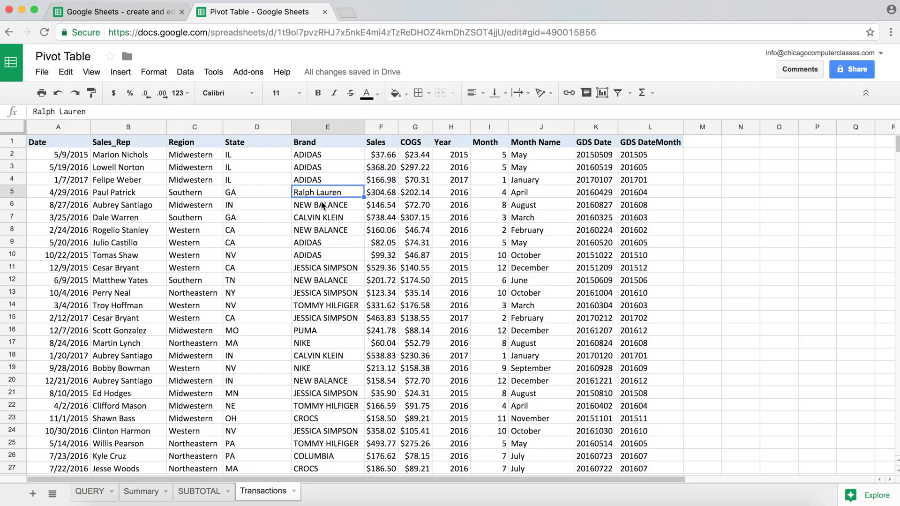
left_click(387, 157)
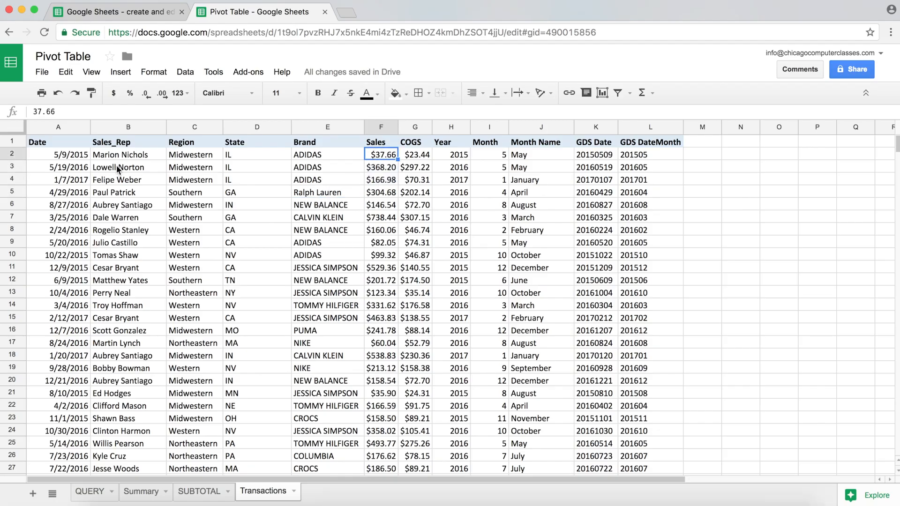
left_click(62, 143)
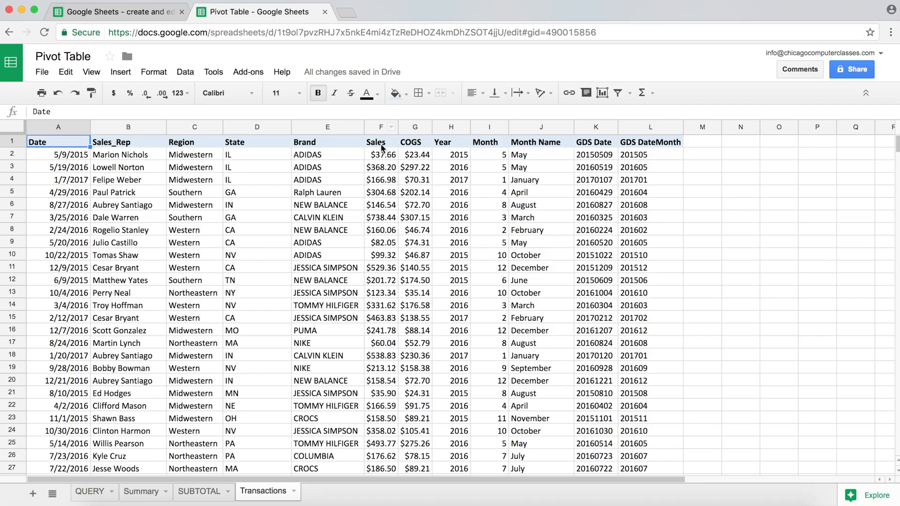
Compare the Sales amounts with the Brand entries in the first rows of the Transactions sheet
left_click_drag(380, 155, 379, 294)
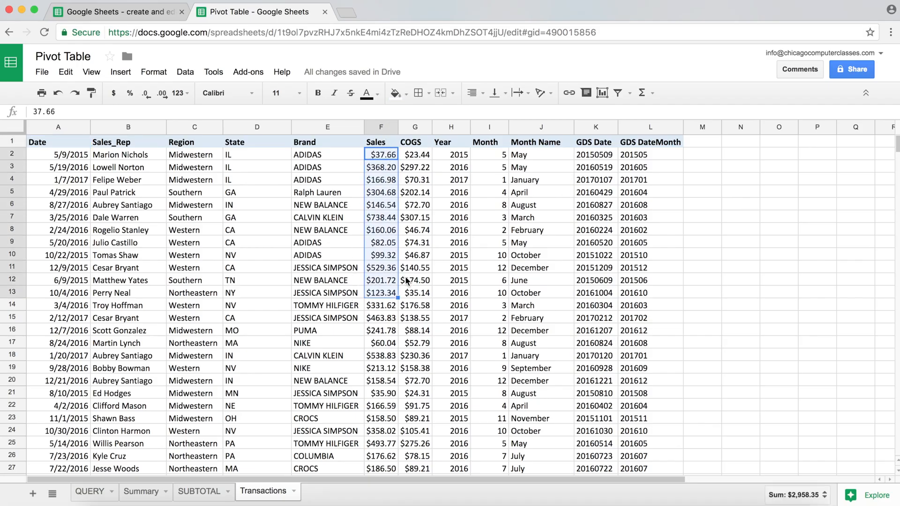
left_click_drag(332, 153, 304, 324)
left_click(381, 155)
left_click_drag(384, 154, 379, 295)
left_click_drag(335, 157, 302, 255)
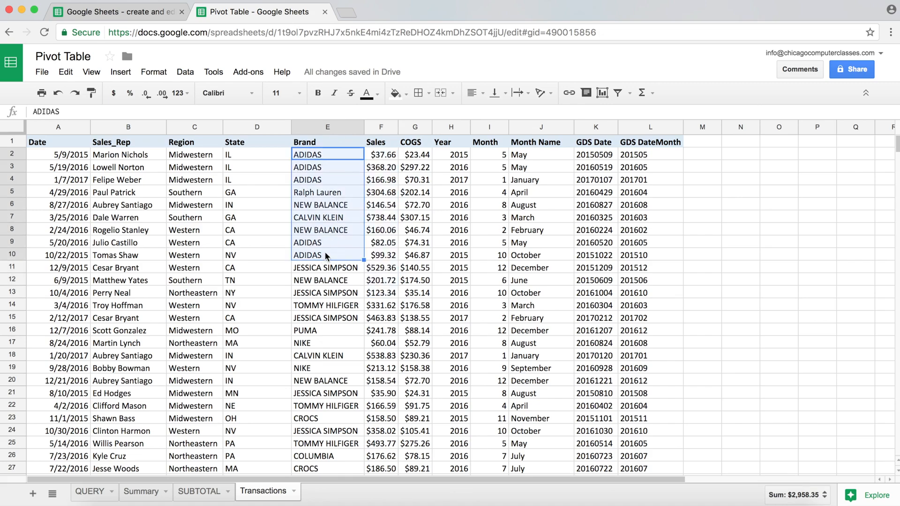
left_click(382, 156)
On the QUERY sheet, inspect the data range in the QUERY formula in A4 and the query text in A2
left_click(89, 491)
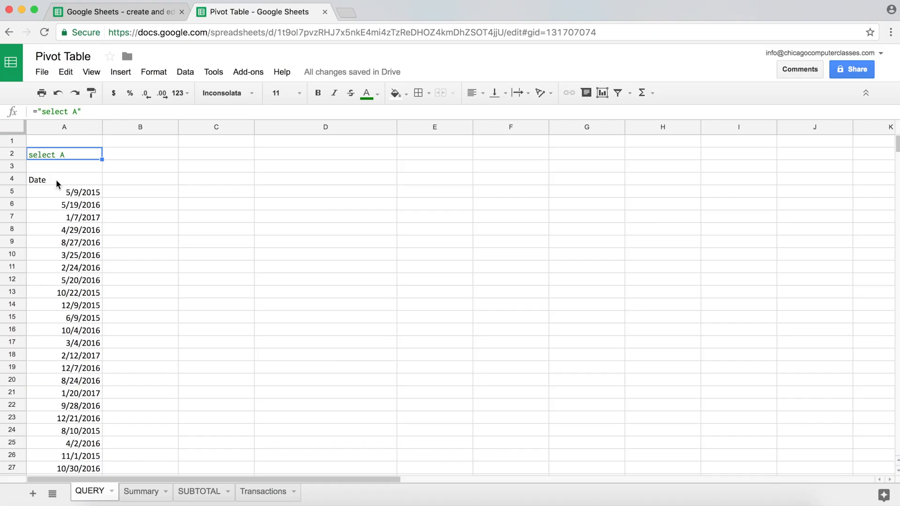
left_click(56, 179)
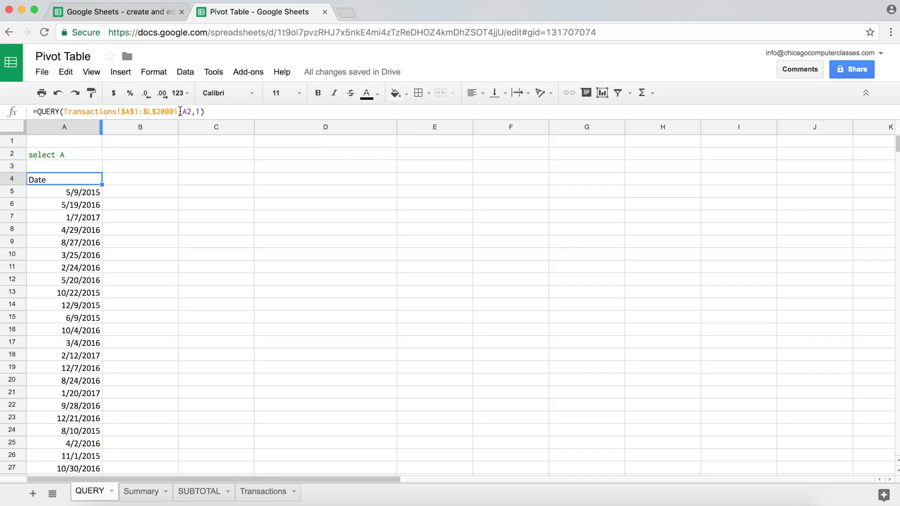
left_click(64, 111)
left_click_drag(65, 112, 179, 112)
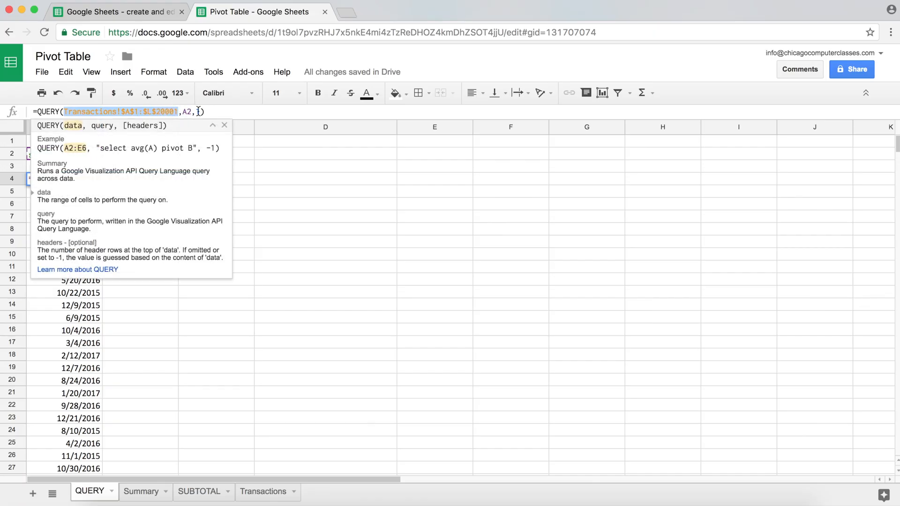
key("Escape")
left_click(64, 157)
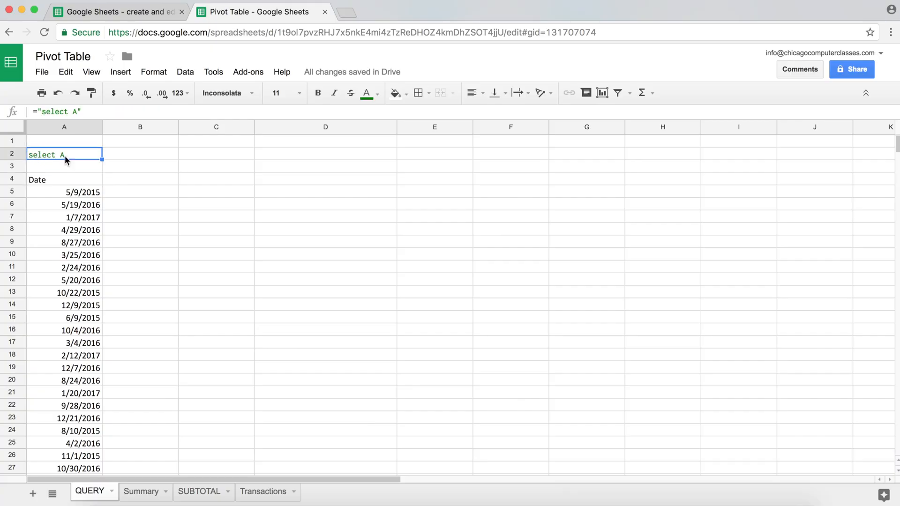
left_click(63, 178)
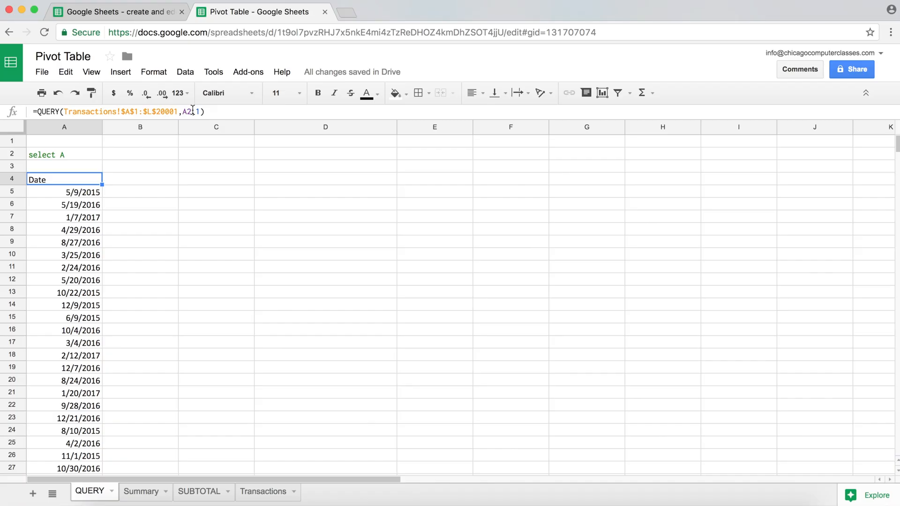
Change the query text in A2 to "select F" so the QUERY formula returns the Sales column
left_click(75, 152)
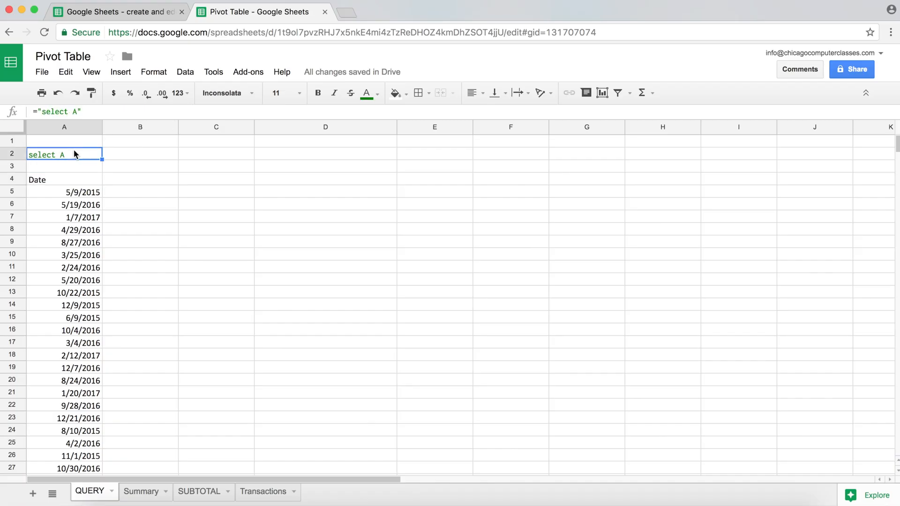
double_click(74, 150)
key("BackSpace")
type("F")
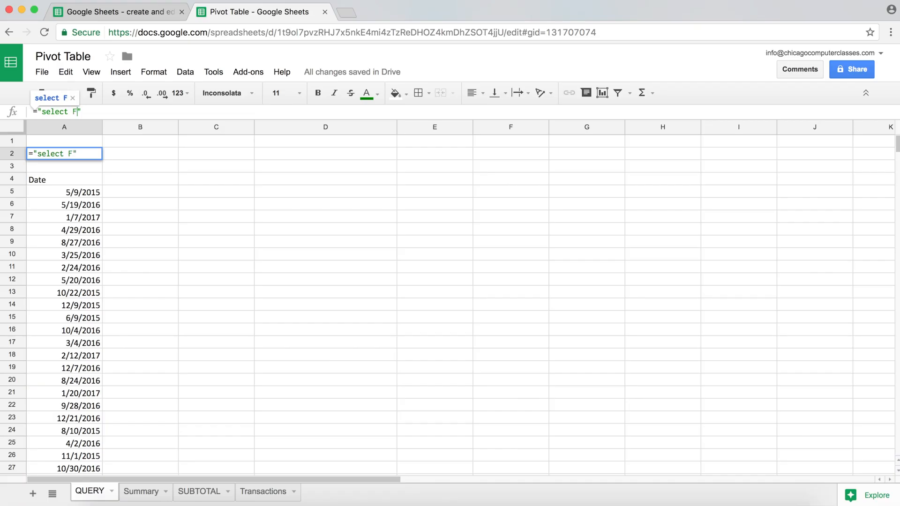
key("Return")
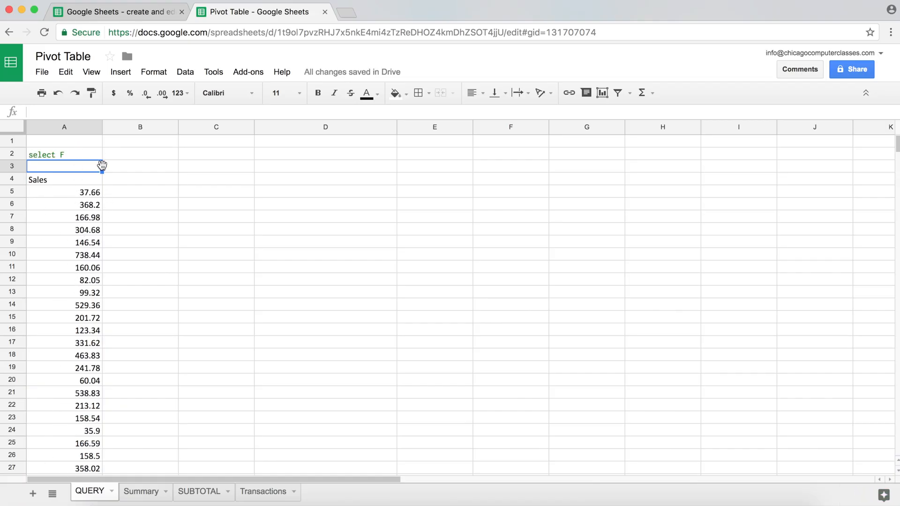
Wrap column F in a SUM so the query text in A2 reads "select SUM(F)", and check the total in A5
left_click(80, 154)
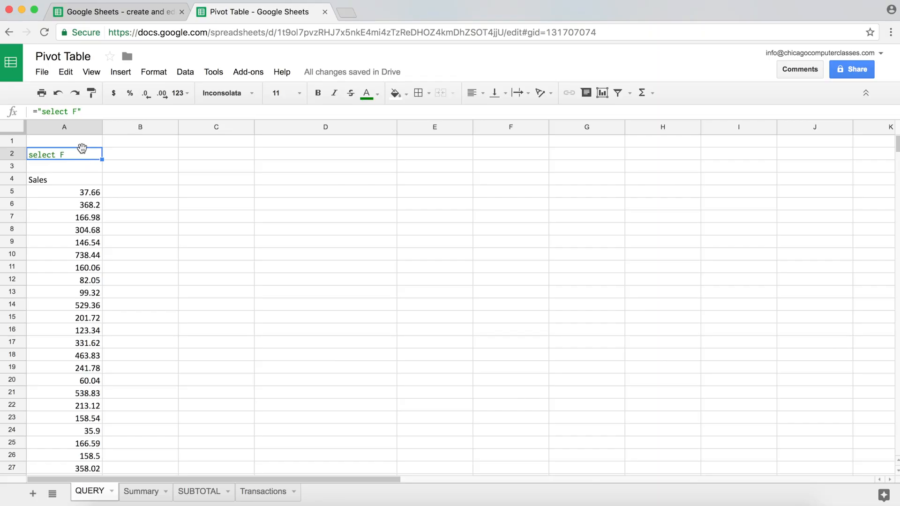
left_click(73, 111)
type("SUM(F")
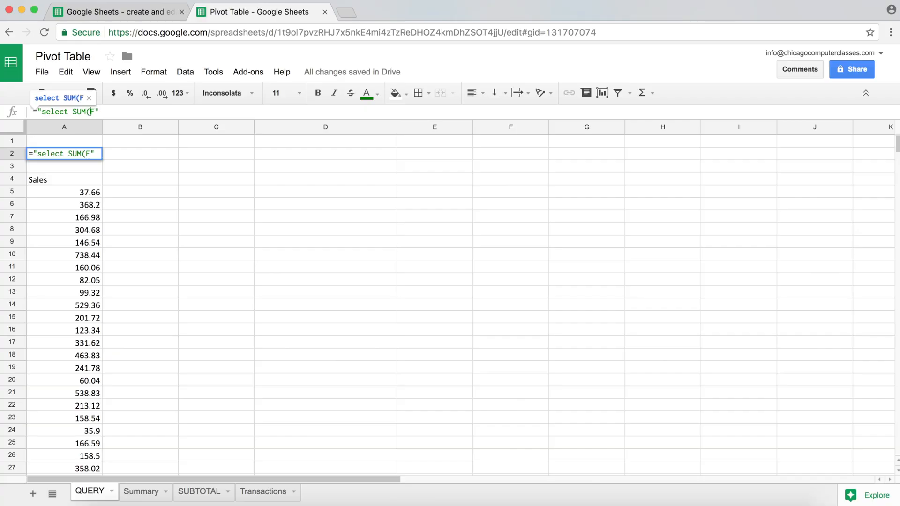
type(")")
key("Return")
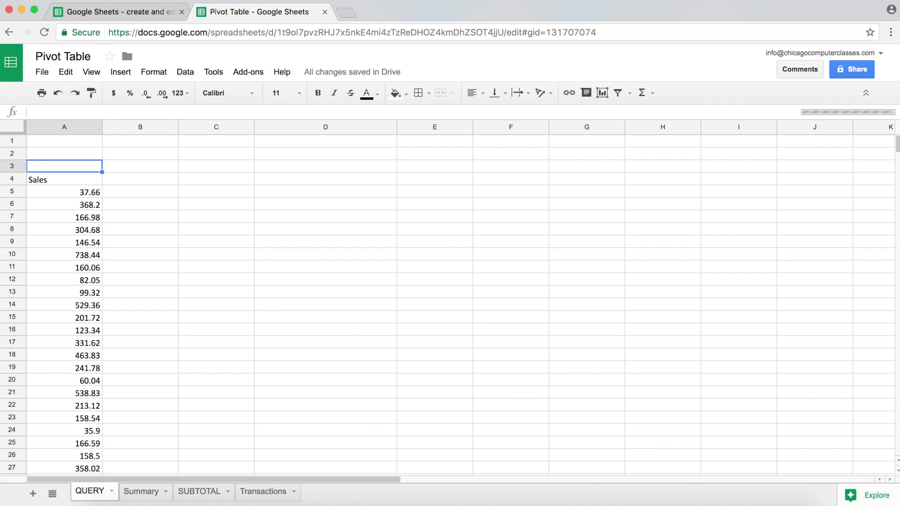
left_click(87, 194)
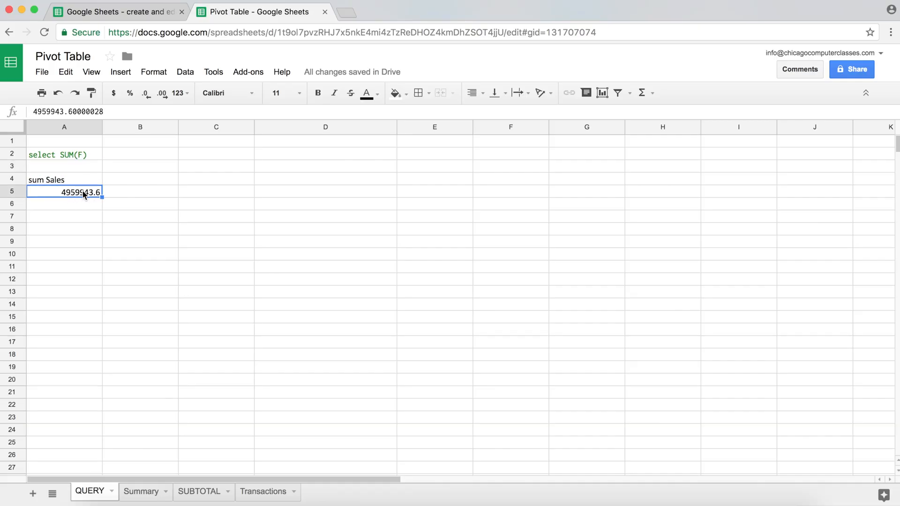
Extend the query text in A2 with a grouping clause so it reads "select SUM(F) group by E"
double_click(83, 153)
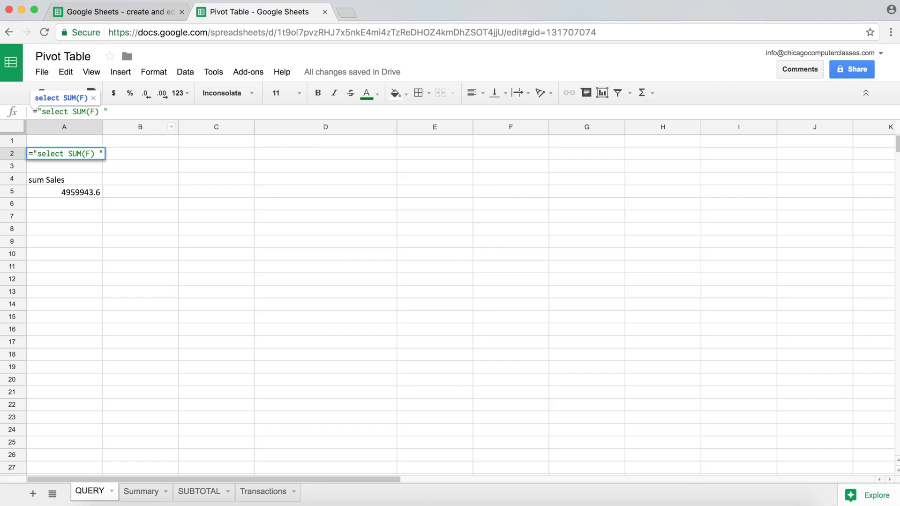
type("group ")
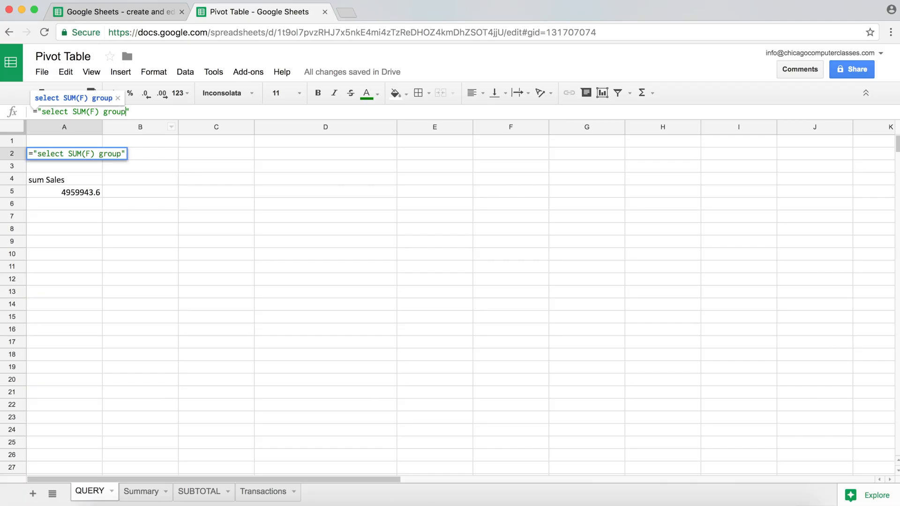
type("by")
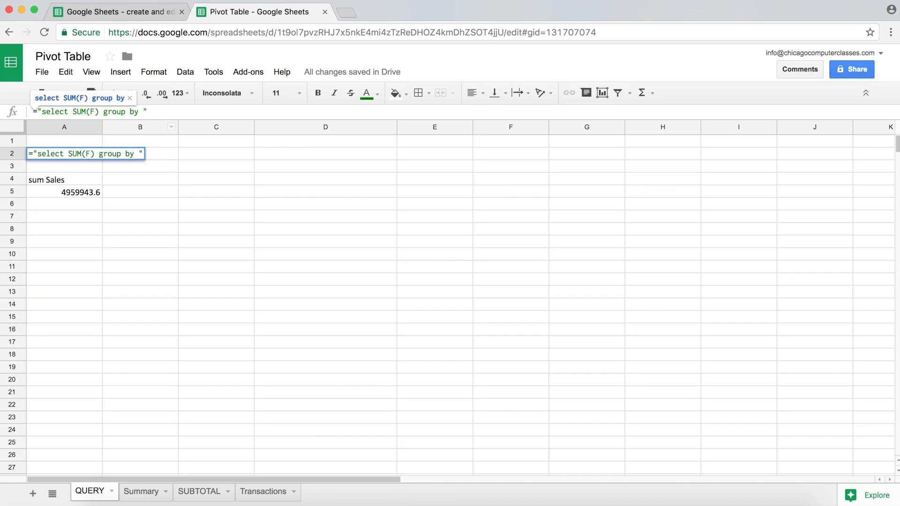
type("E")
key("Return")
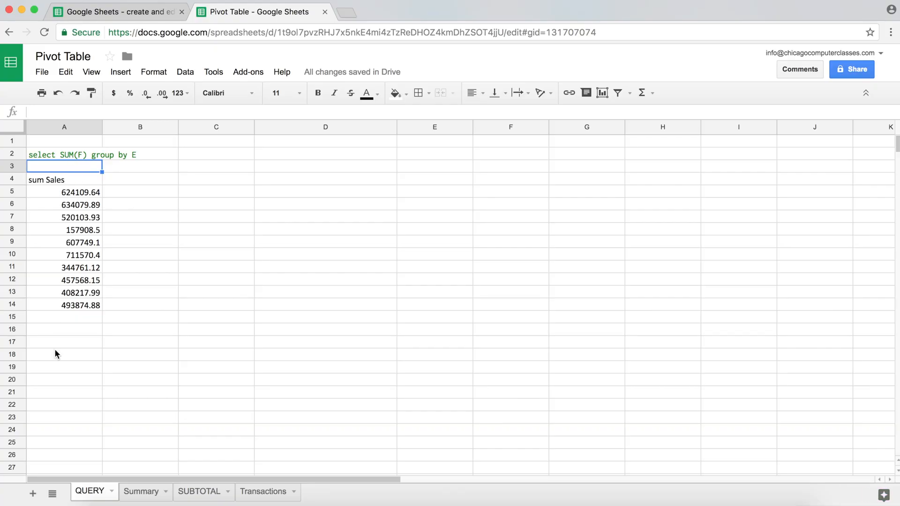
Compare the Brand column on the Transactions sheet with the grouped sales totals in A5:A14 of the QUERY sheet
left_click(265, 492)
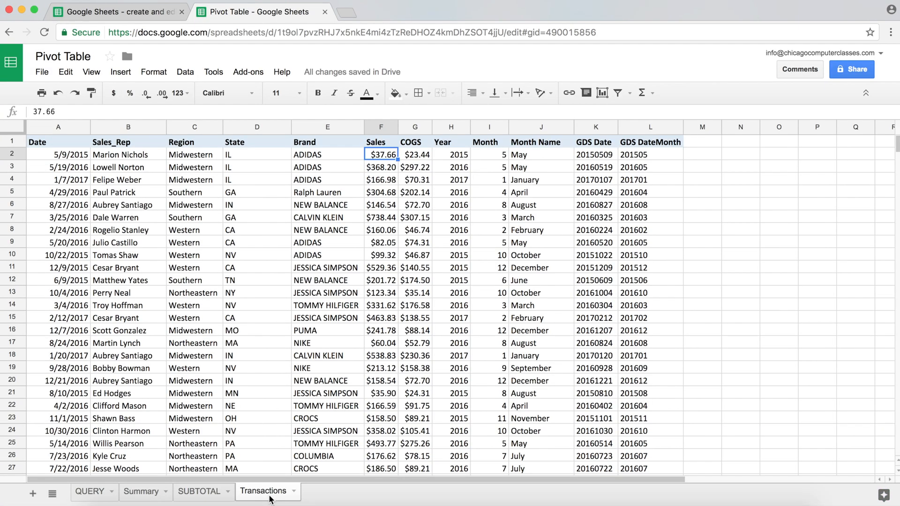
left_click_drag(305, 143, 295, 307)
left_click(336, 242)
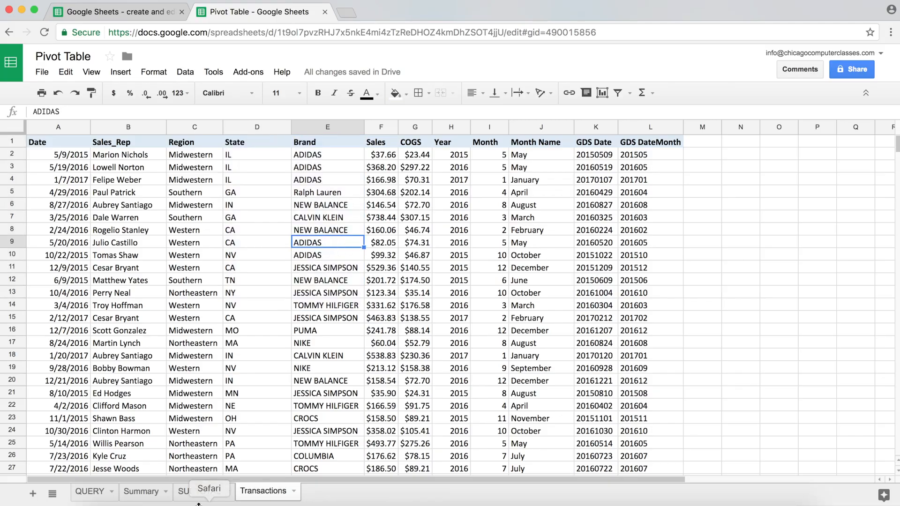
left_click(104, 498)
left_click_drag(96, 191, 60, 313)
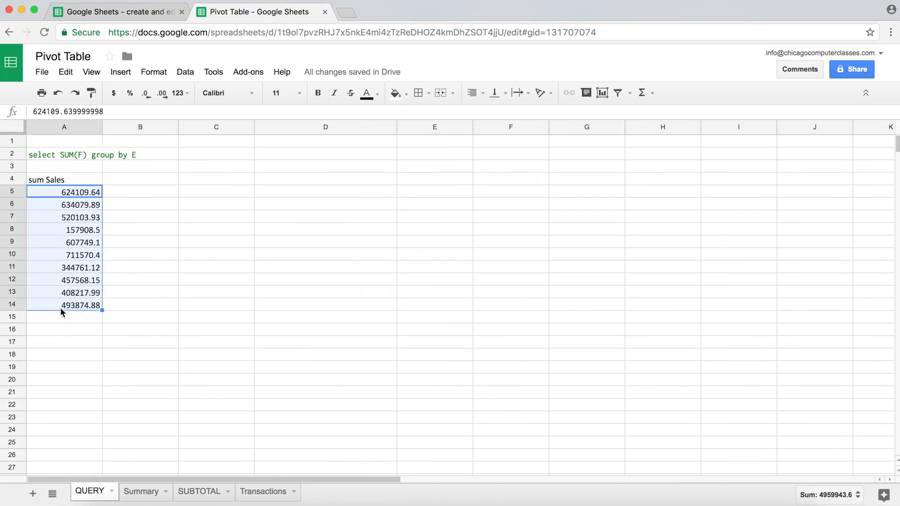
left_click(76, 196)
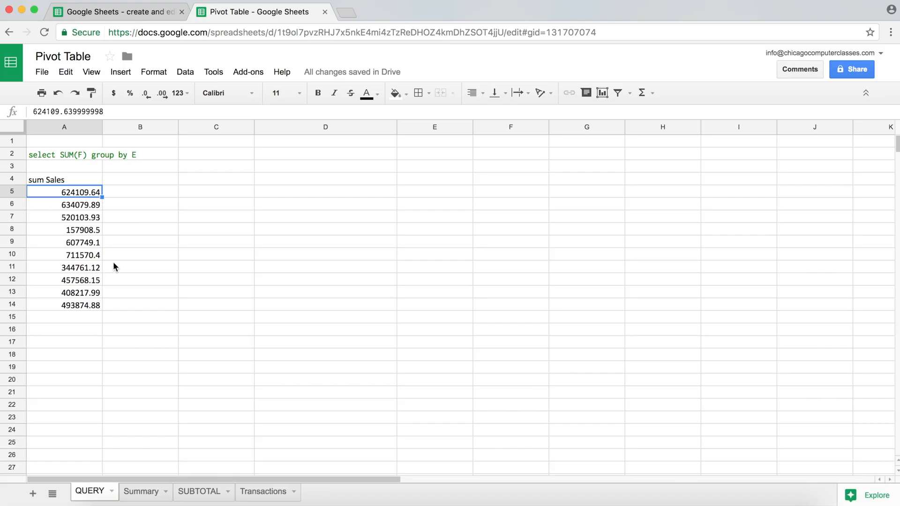
Open the query text in A2 for editing and examine its SUM(F) and group by E parts
left_click(69, 153)
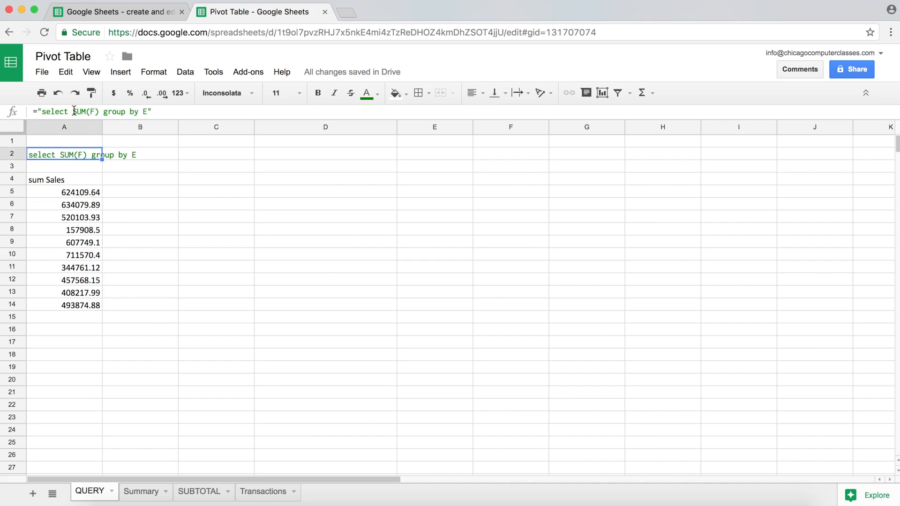
left_click(101, 113)
left_click_drag(101, 114, 73, 113)
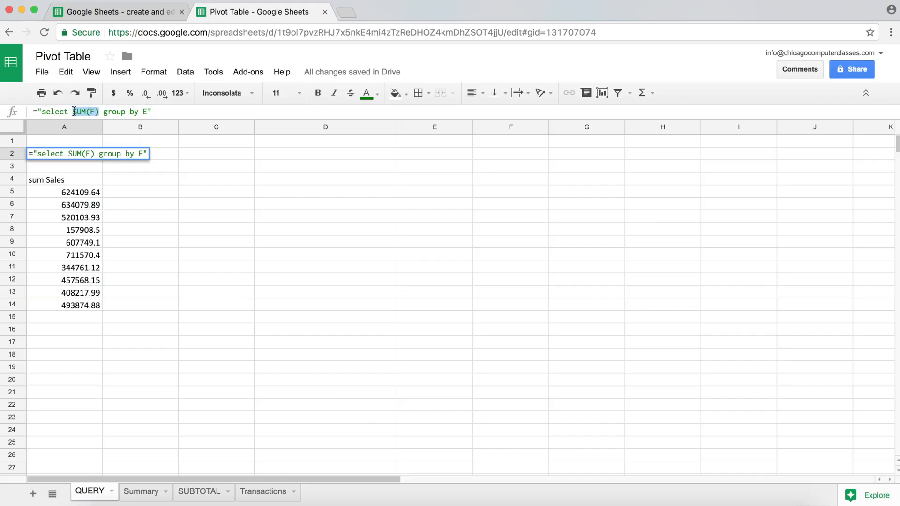
left_click(101, 113)
left_click(145, 113)
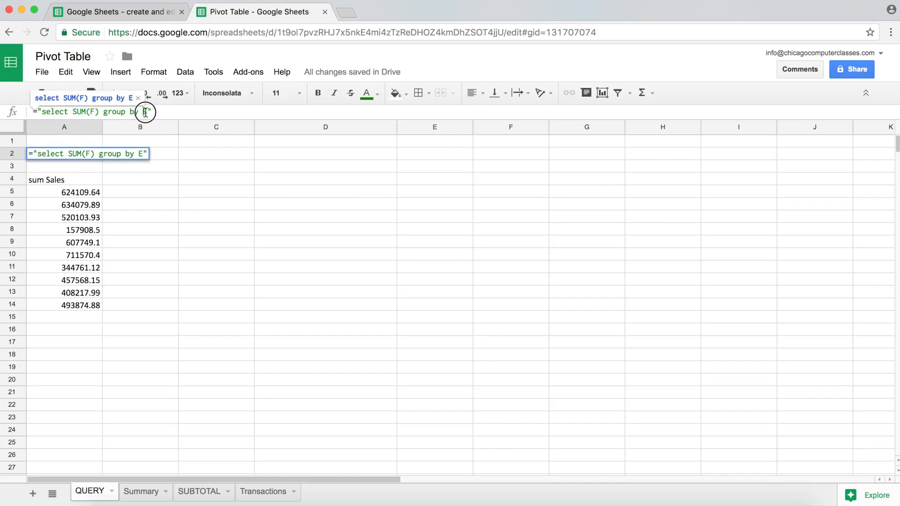
double_click(145, 113)
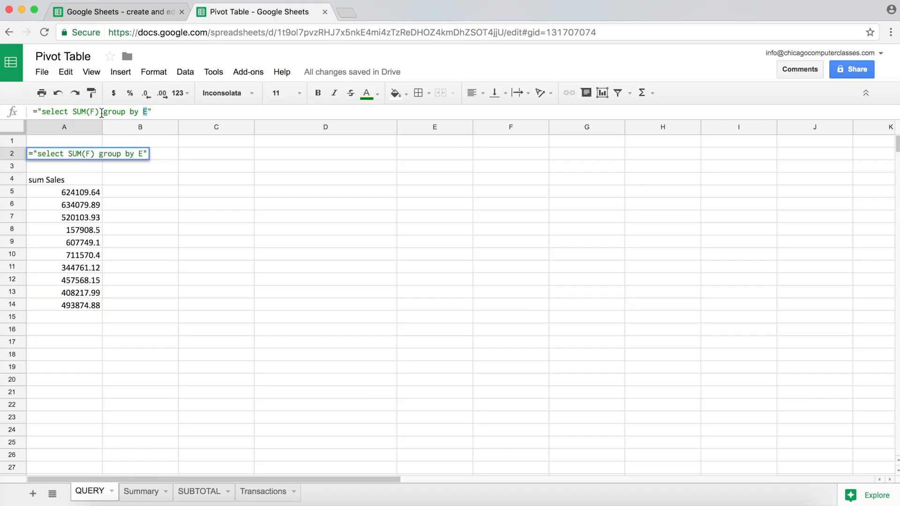
left_click(73, 113)
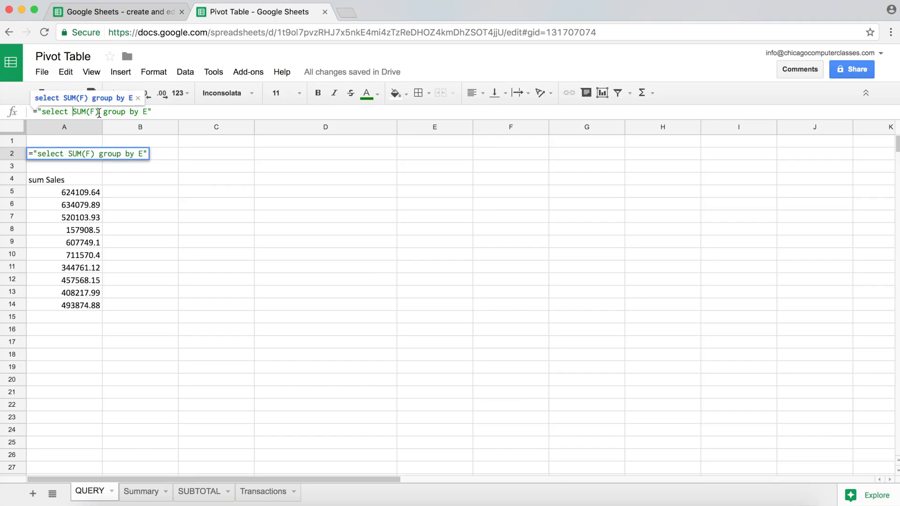
Try listing column E before and after SUM(F) in A2's query text, removing each insertion
type("E,")
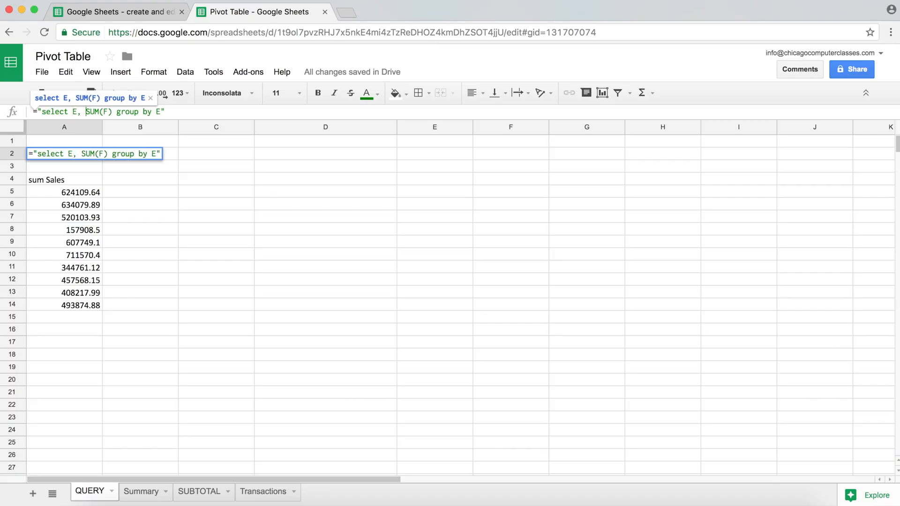
key("BackSpace")
key("BackSpace")
key("BackSpace")
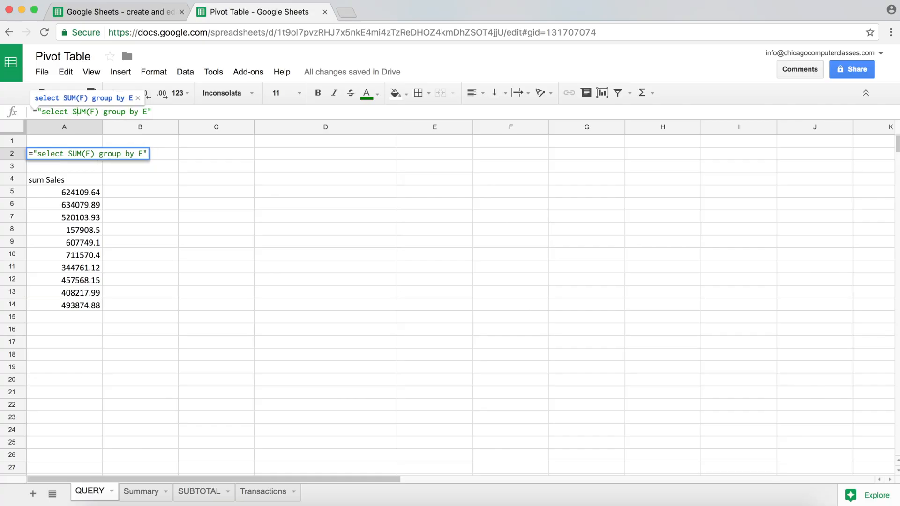
type(", E")
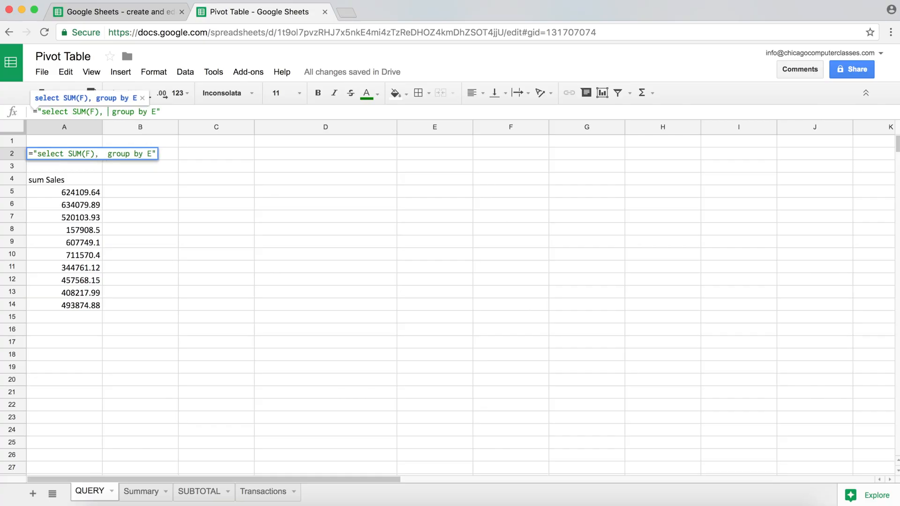
key("BackSpace")
key("BackSpace")
key("BackSpace")
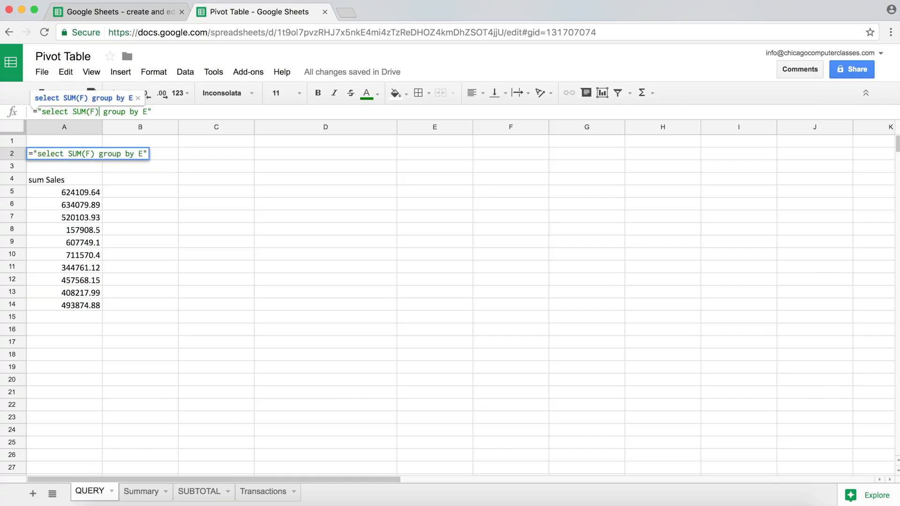
Add column E ahead of the sum so A2 reads "select E, SUM(F) group by E", and check the brand totals
key("Left")
key("Left")
key("Left")
type("E,")
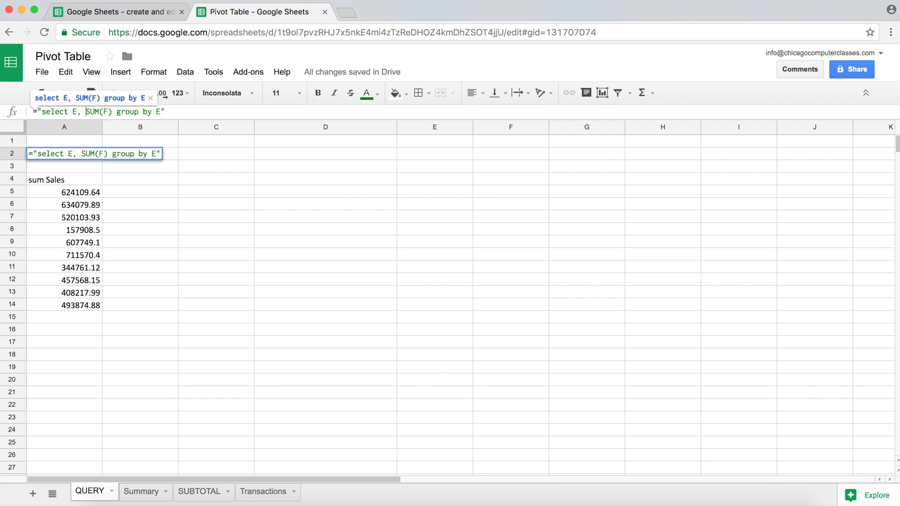
key("Return")
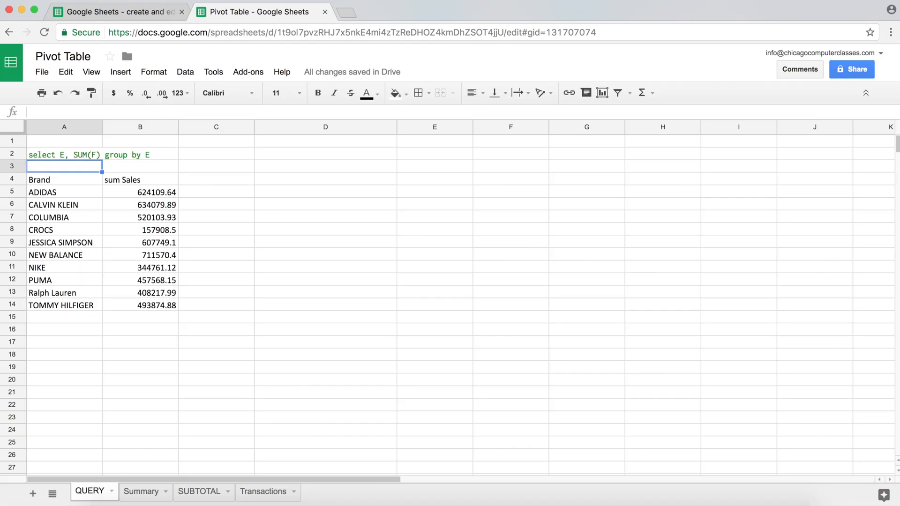
left_click_drag(87, 192, 130, 303)
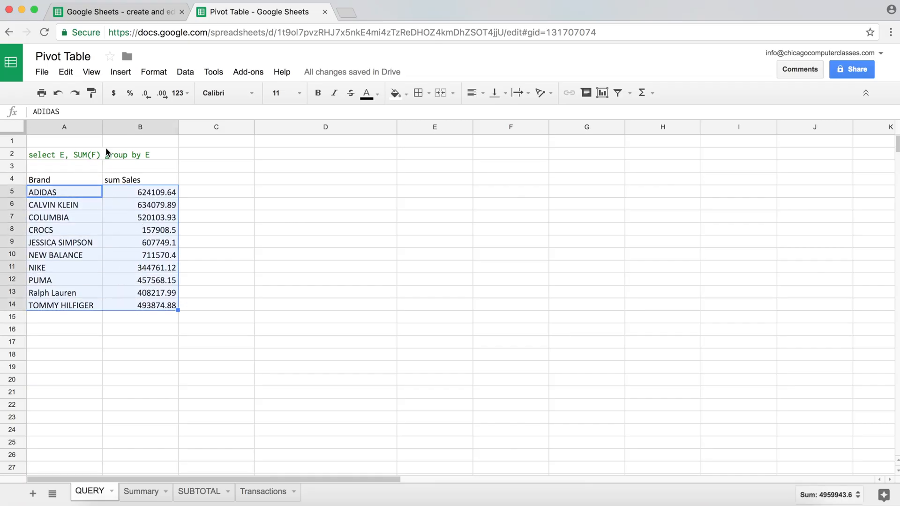
Replace SUM with AVG so A2 reads "select E, AVG(F) group by E", and check the averages in B5:B14
left_click(75, 153)
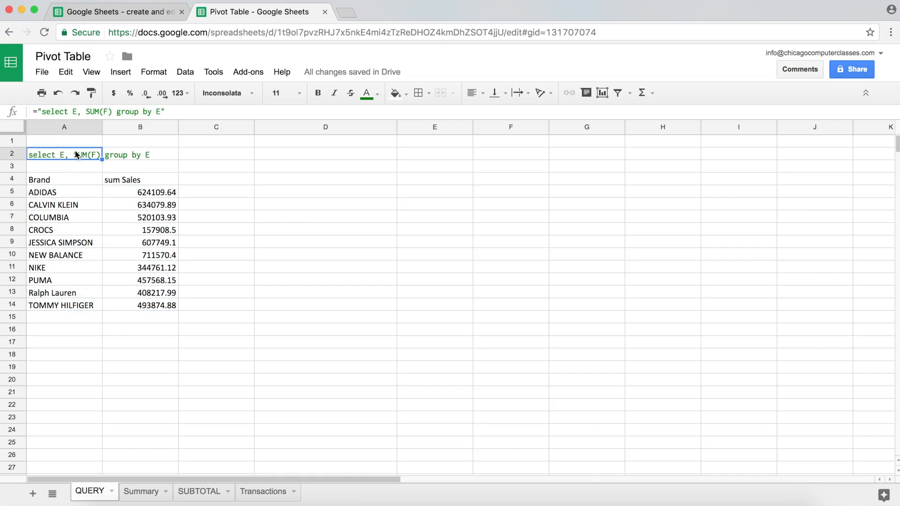
left_click(100, 111)
left_click_drag(99, 112, 87, 114)
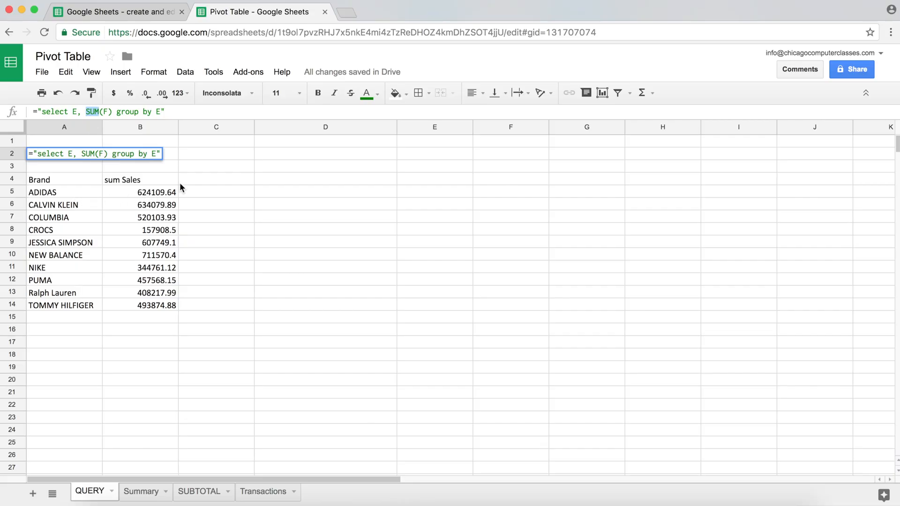
type("AVG")
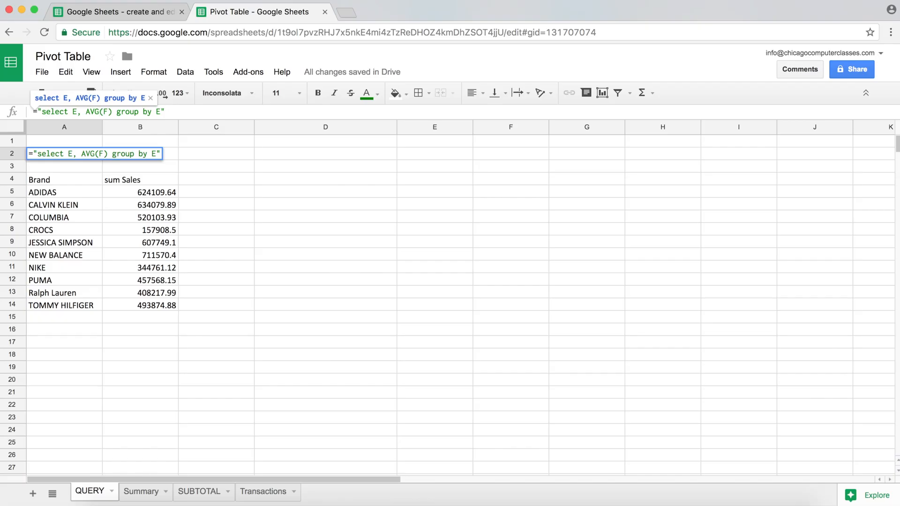
key("Return")
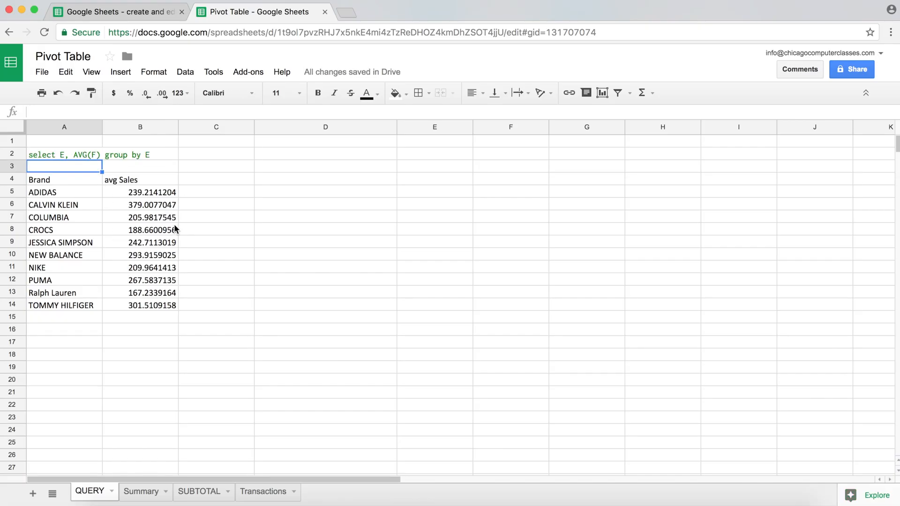
left_click_drag(151, 193, 146, 303)
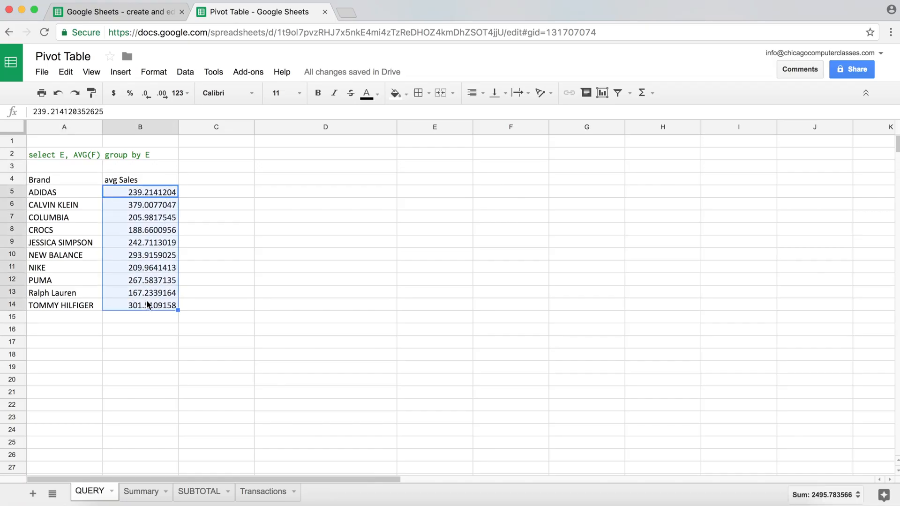
Replace AVG with COUNT so A2 reads "select E, COUNT(F) group by E", and check the counts per brand
left_click(80, 154)
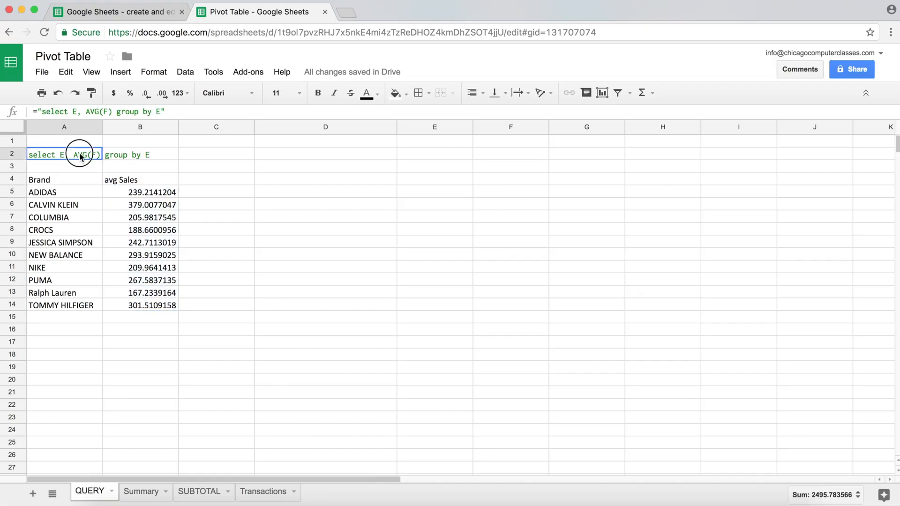
left_click(100, 113)
double_click(91, 113)
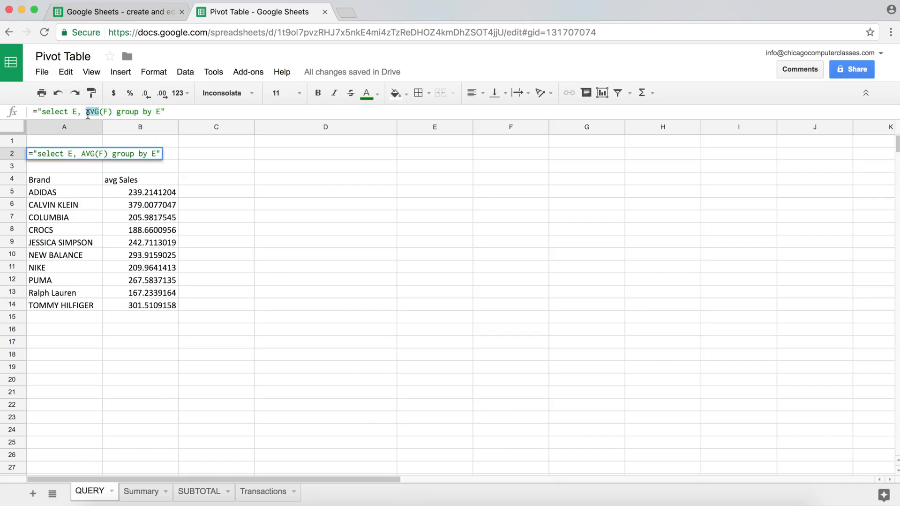
type("COUNT")
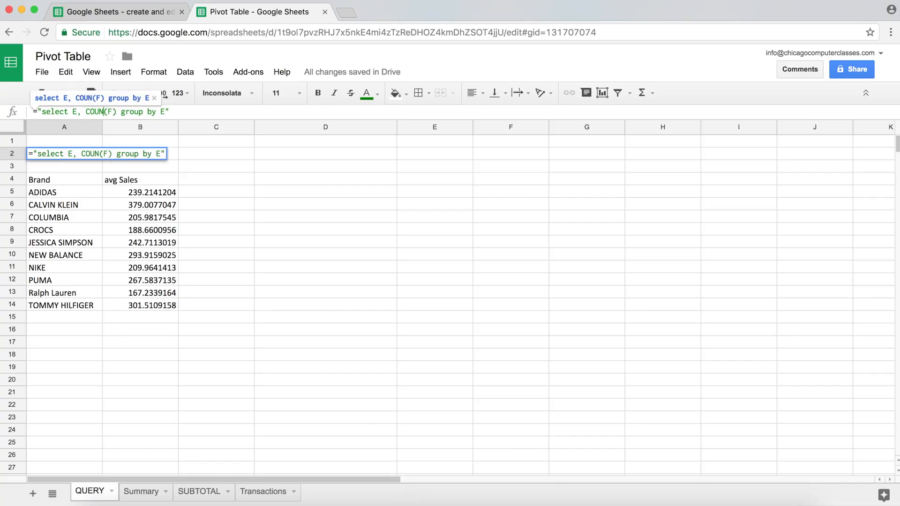
key("Return")
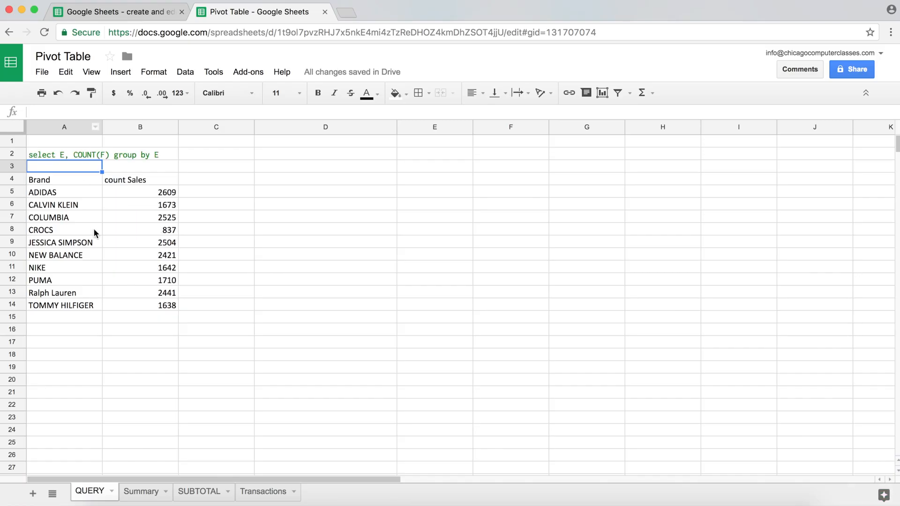
left_click_drag(67, 190, 154, 289)
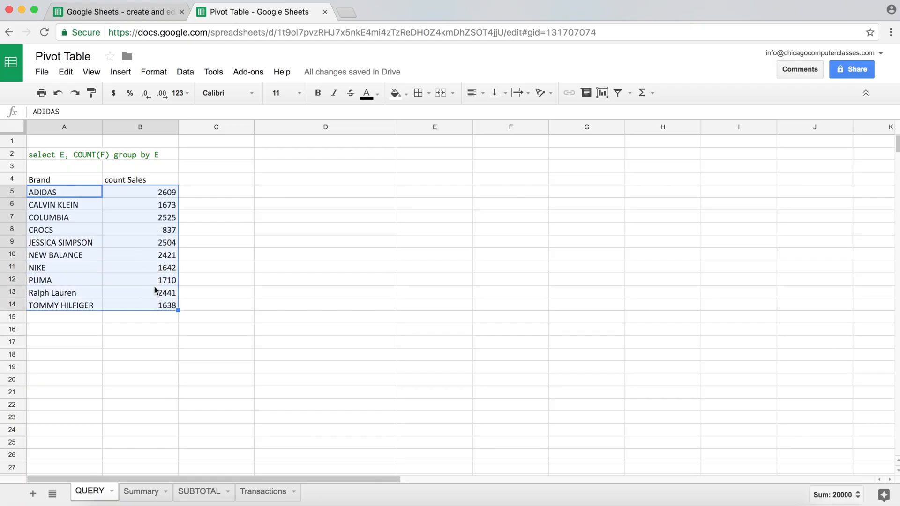
Check the State column on the Transactions sheet and replace E with D in both the select and group by clauses of A2 on QUERY
left_click(94, 156)
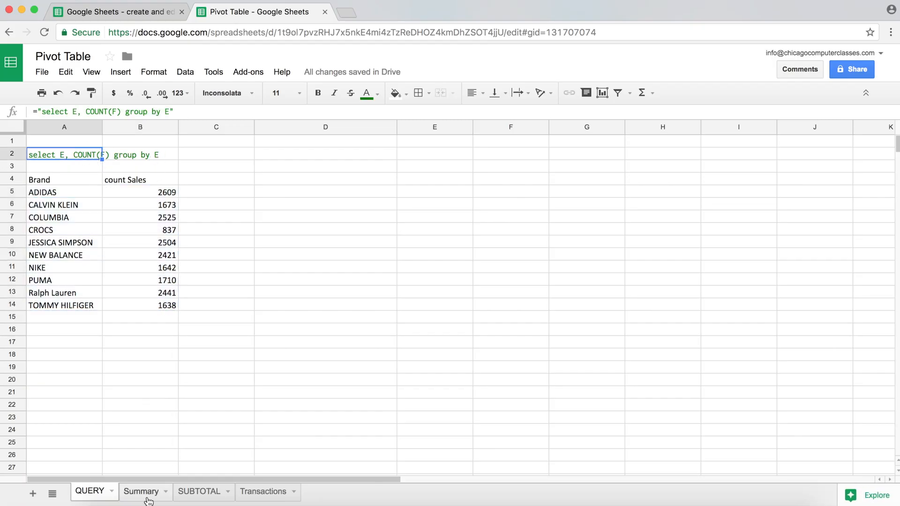
left_click(271, 493)
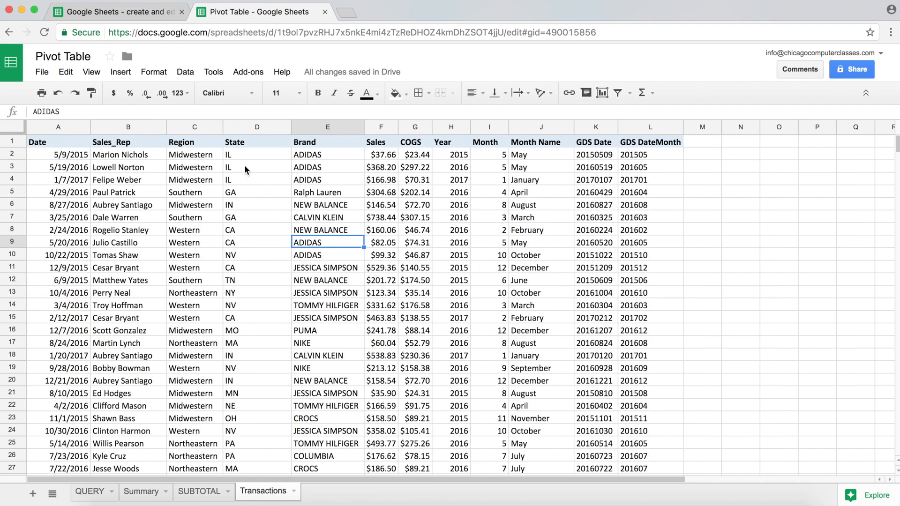
left_click_drag(248, 156, 242, 293)
left_click(99, 492)
left_click(78, 112)
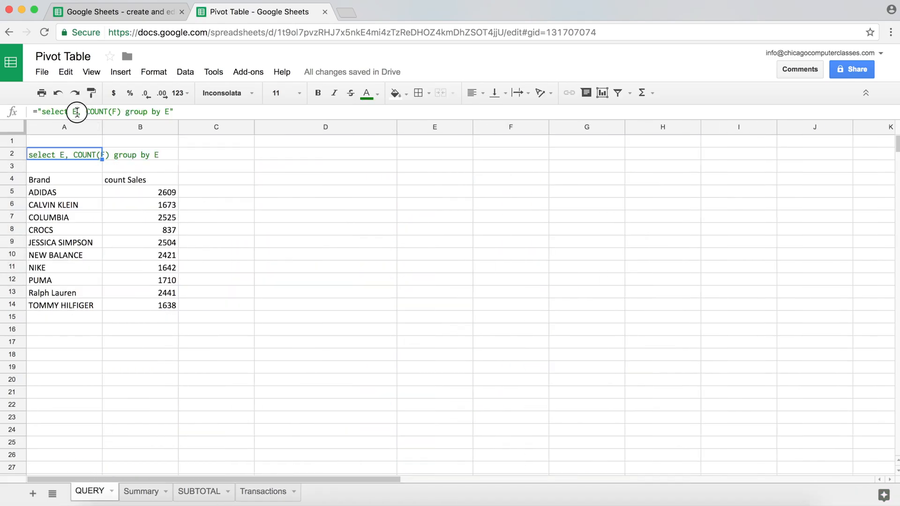
key("BackSpace")
type("D")
key("Right")
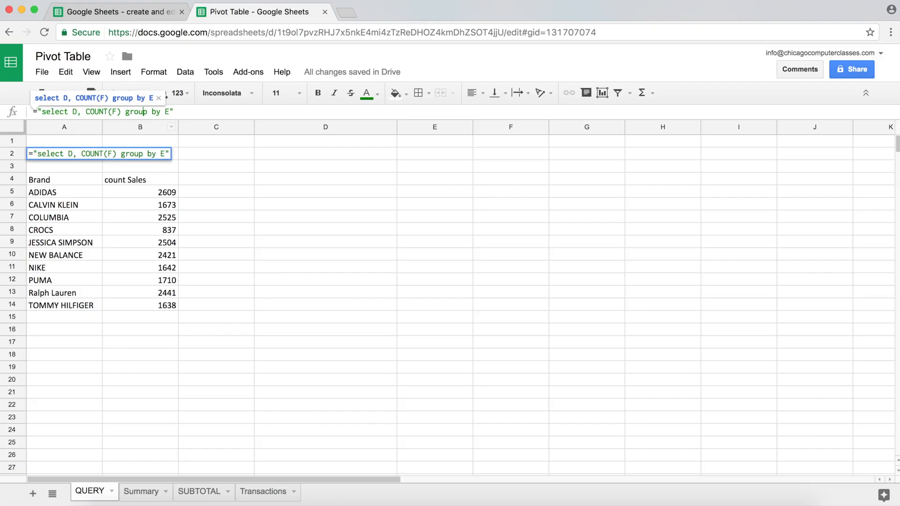
key("BackSpace")
type("D")
Replace COUNT with SUM so A2 reads "select D, SUM(F) group by D", and check the State totals and the formula in A4
key("BackSpace")
key("BackSpace")
key("BackSpace")
key("BackSpace")
key("BackSpace")
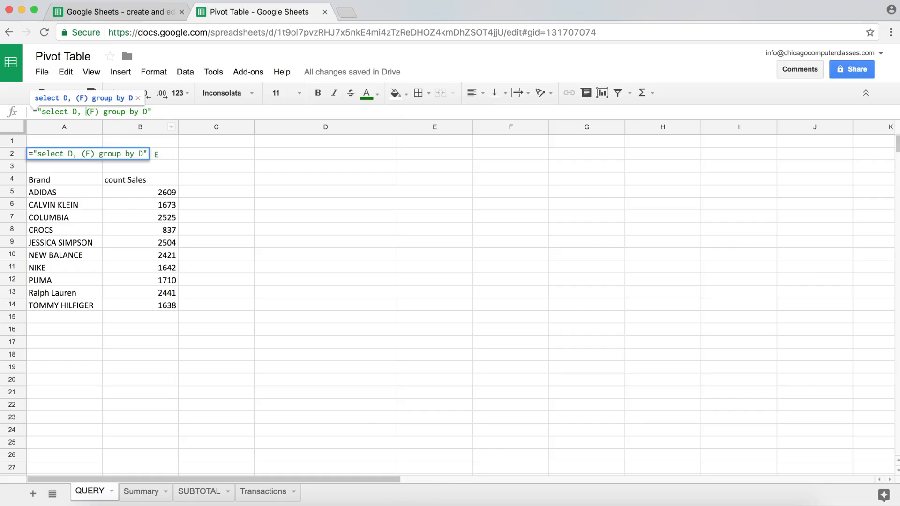
type("SUM")
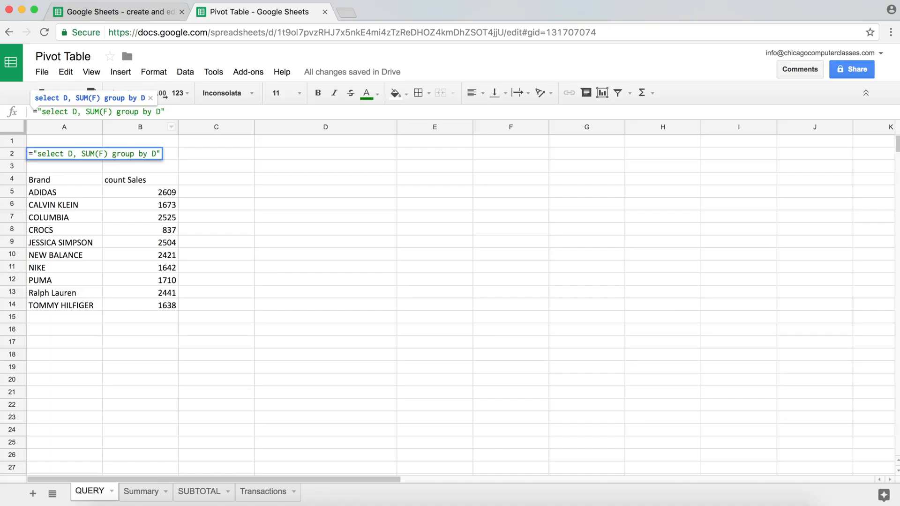
key("Return")
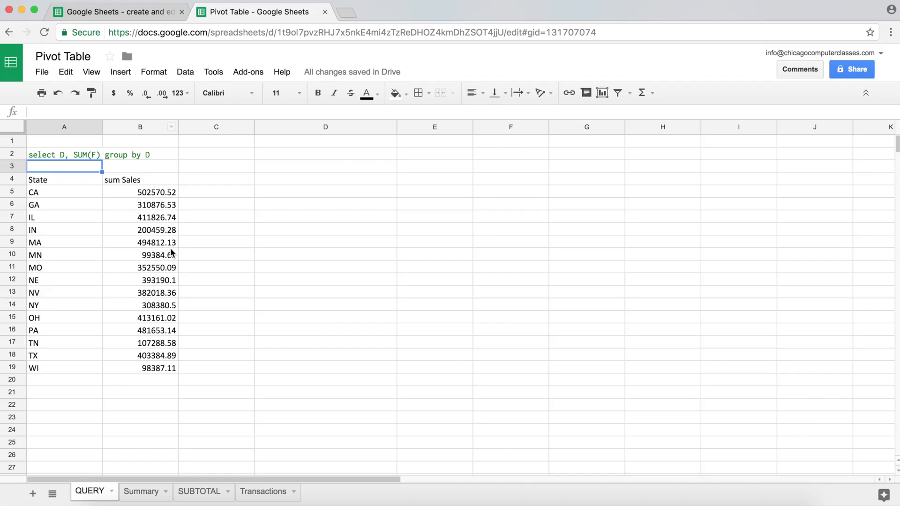
left_click_drag(34, 190, 141, 368)
key("Up")
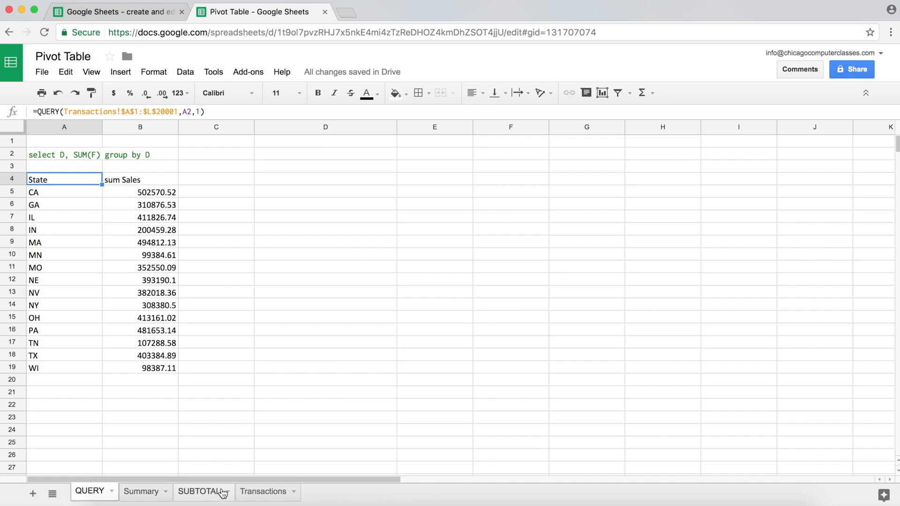